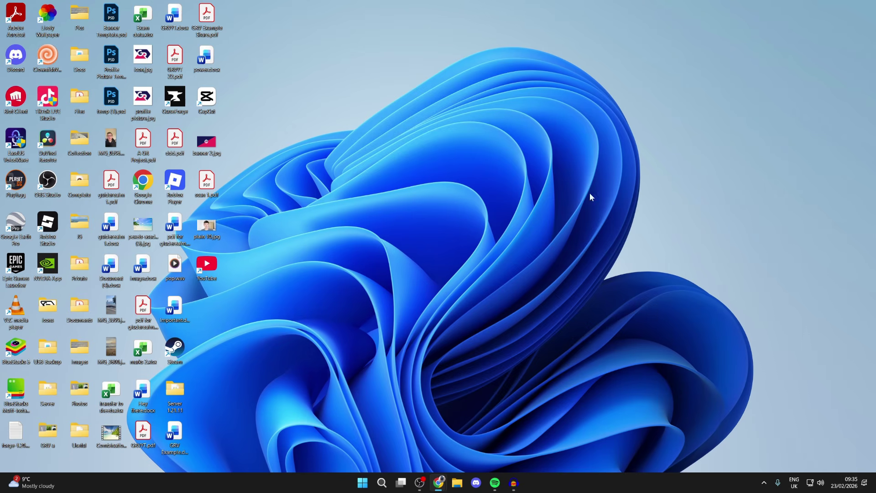
Find and open the NVIDIA Control Panel, view its Manage 3D settings page, and close it.
click(380, 483)
text(nv)
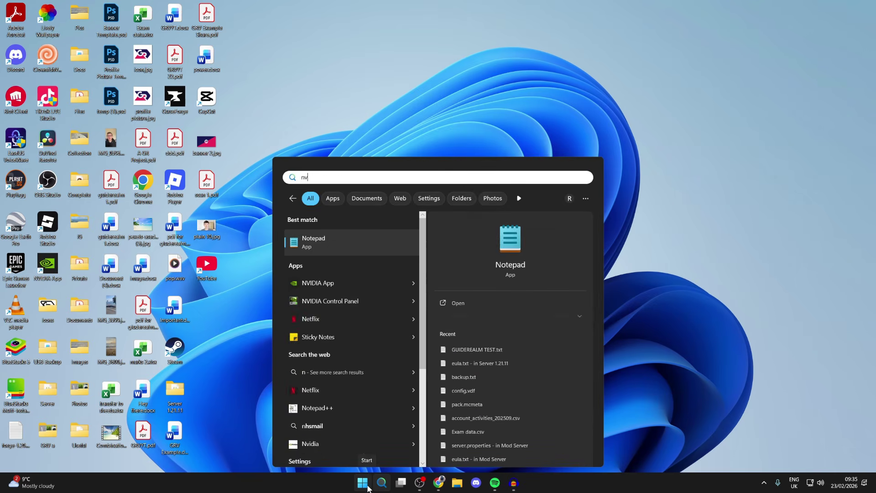
text(idia con)
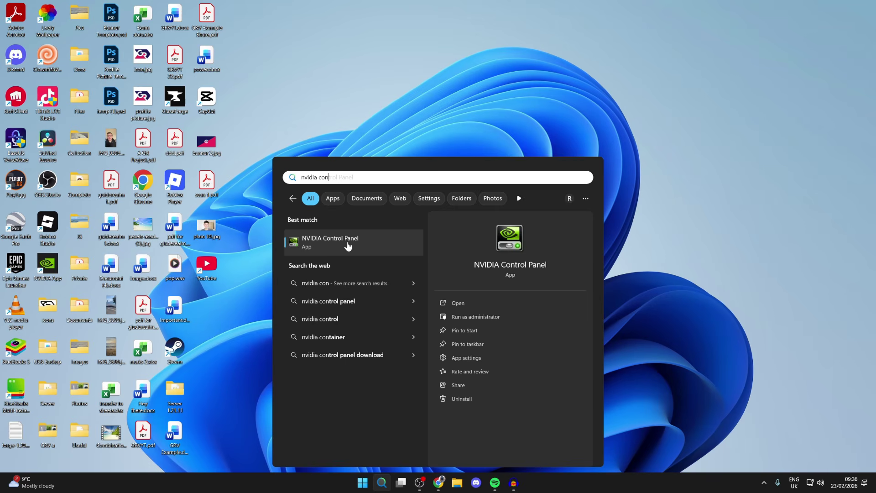
key(BackSpace)
key(BackSpace)
key(BackSpace)
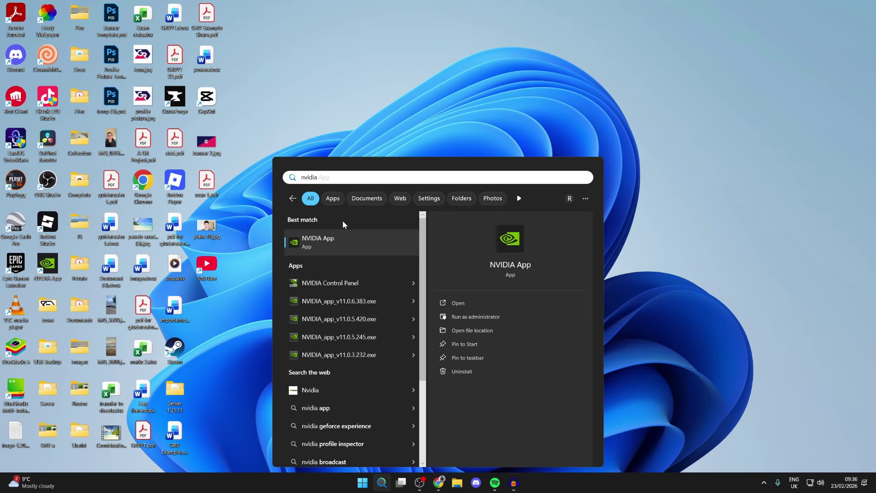
text(contr)
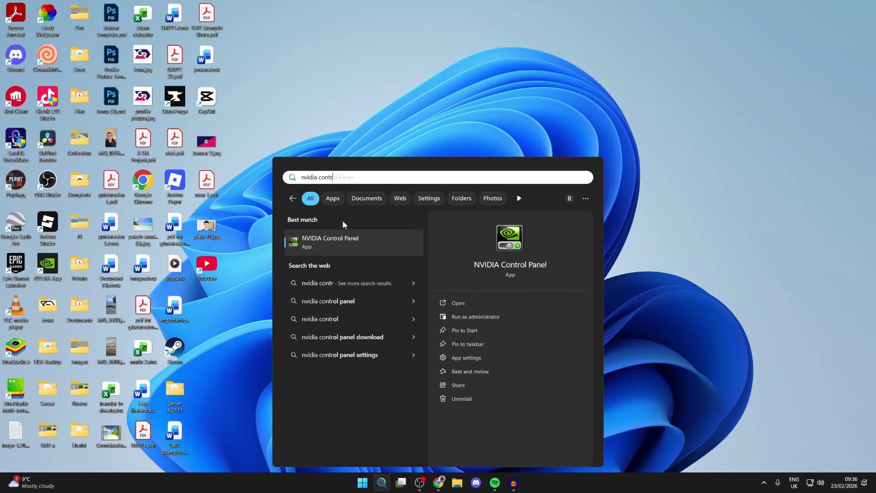
click(355, 248)
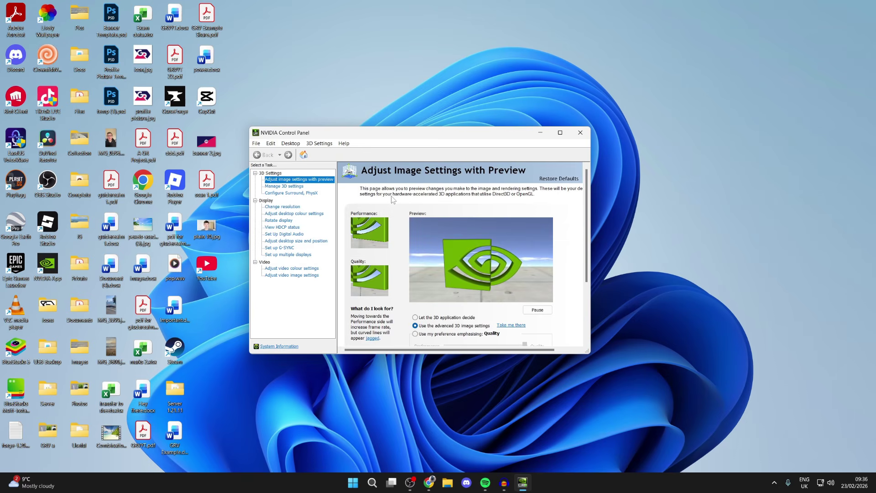
click(293, 186)
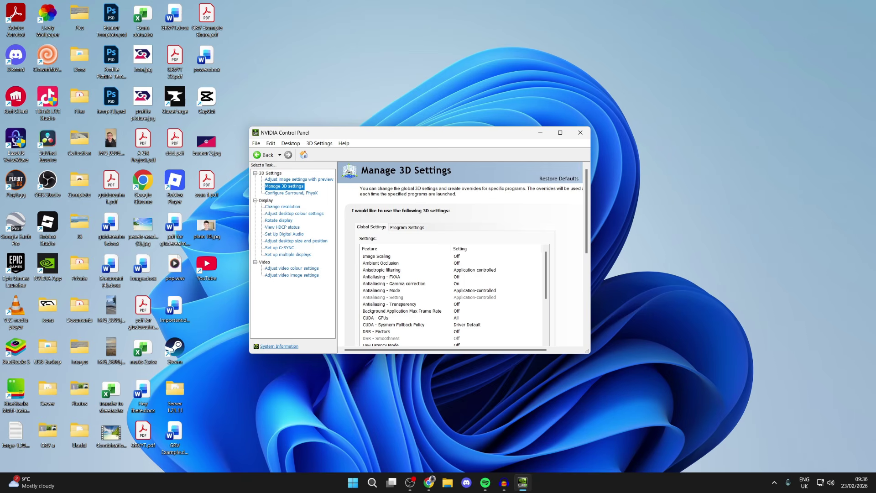
click(580, 133)
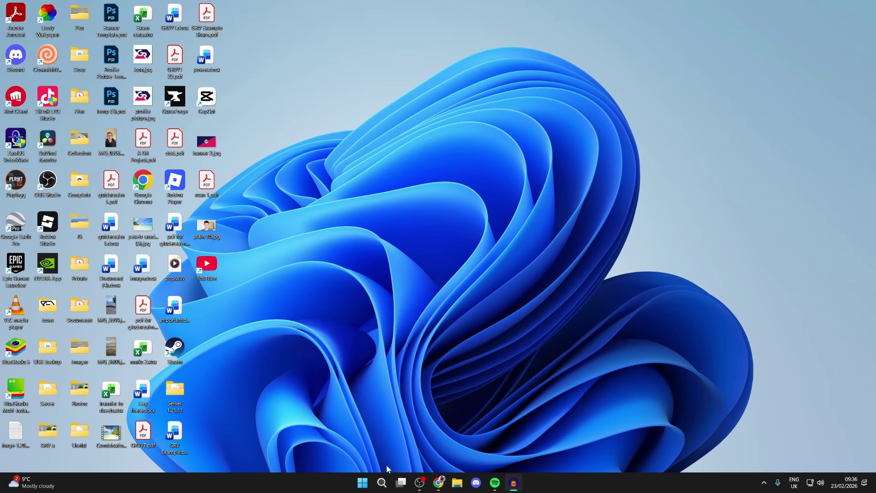
Open Windows Settings and enlarge its window so the category list is shown.
click(386, 484)
text(se)
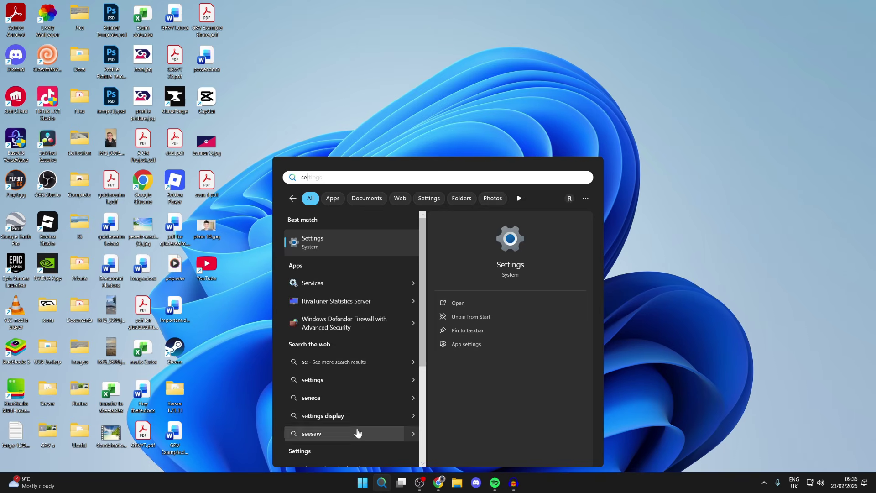
click(322, 244)
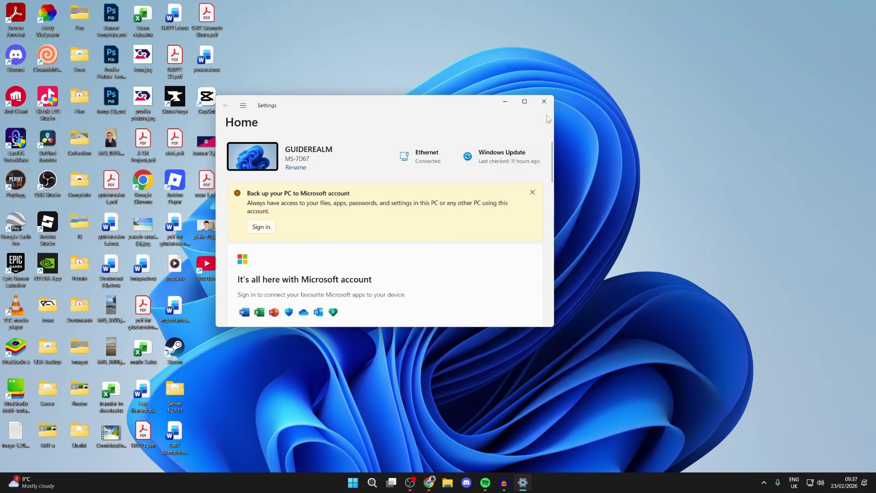
drag(553, 327, 661, 388)
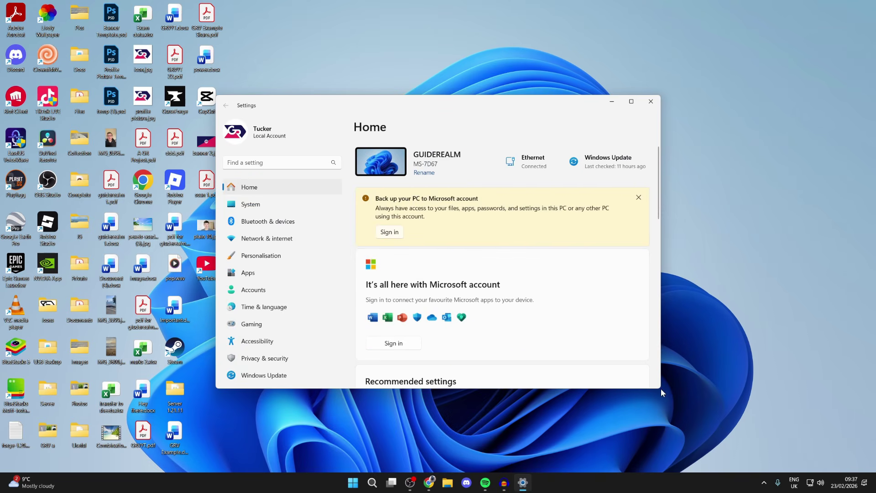
drag(482, 107, 492, 95)
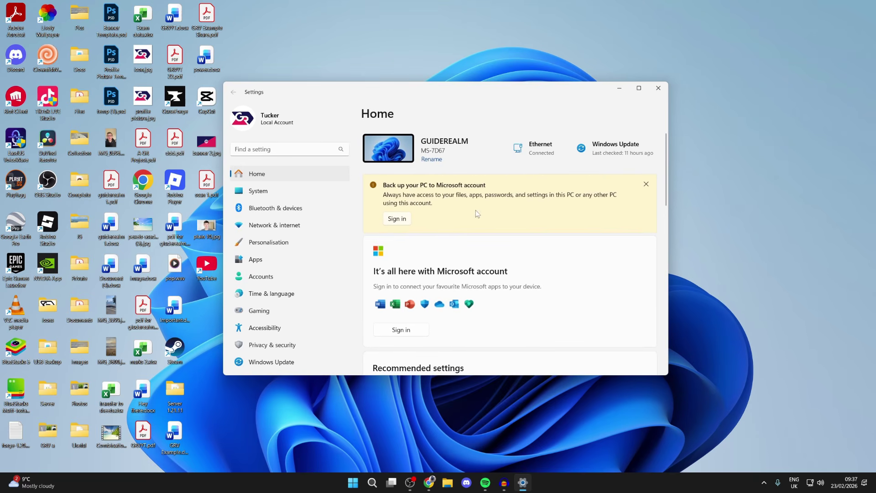
Go to the Graphics page within the System display settings.
click(305, 195)
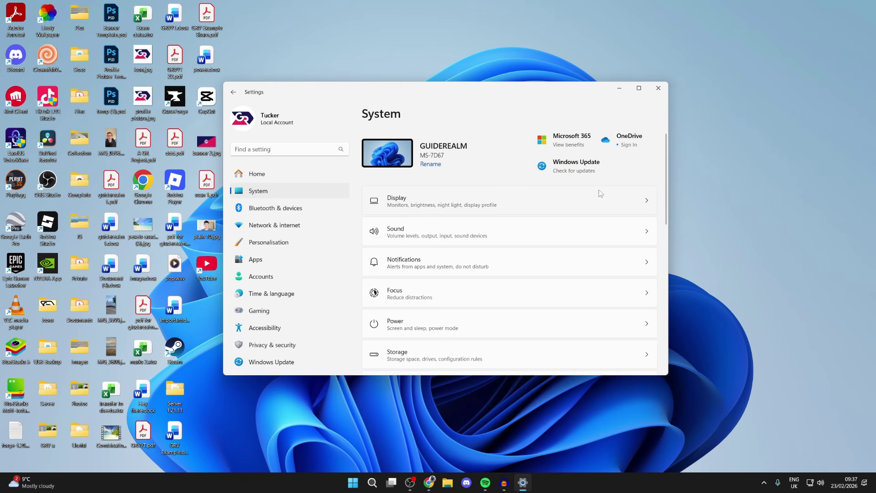
click(438, 204)
scroll(439, 200, down, 4)
scroll(439, 203, down, 5)
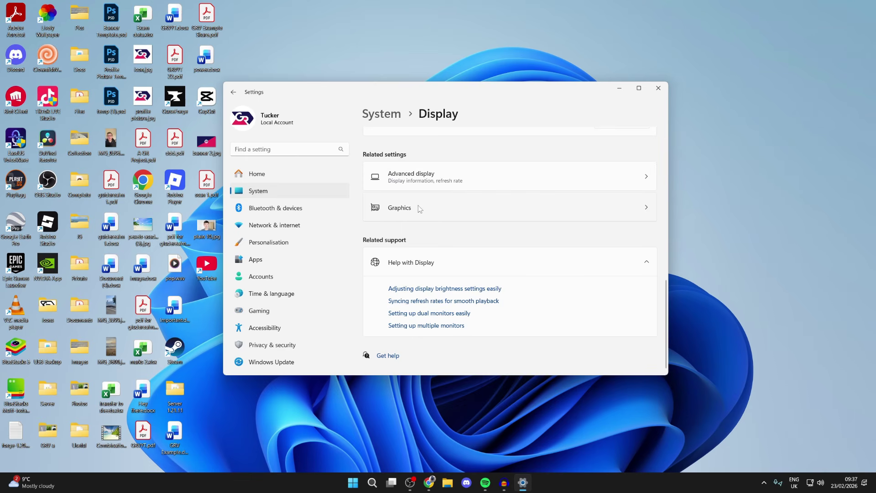
scroll(396, 232, up, 1)
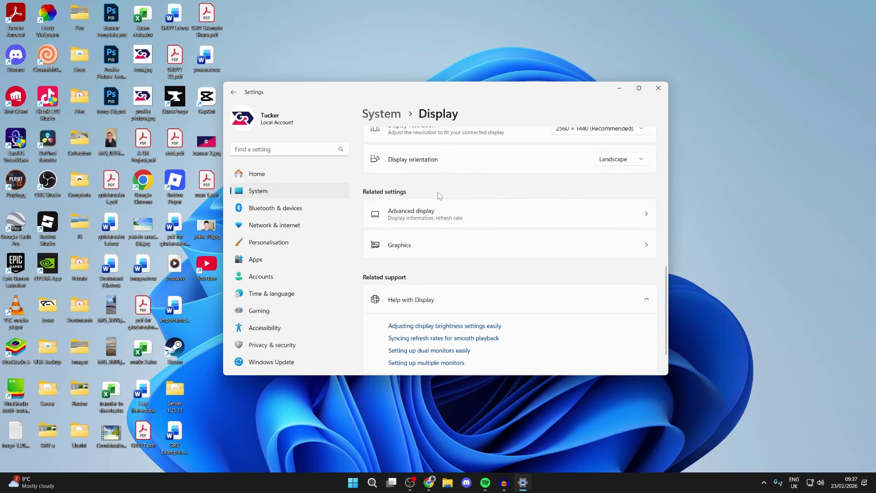
click(403, 249)
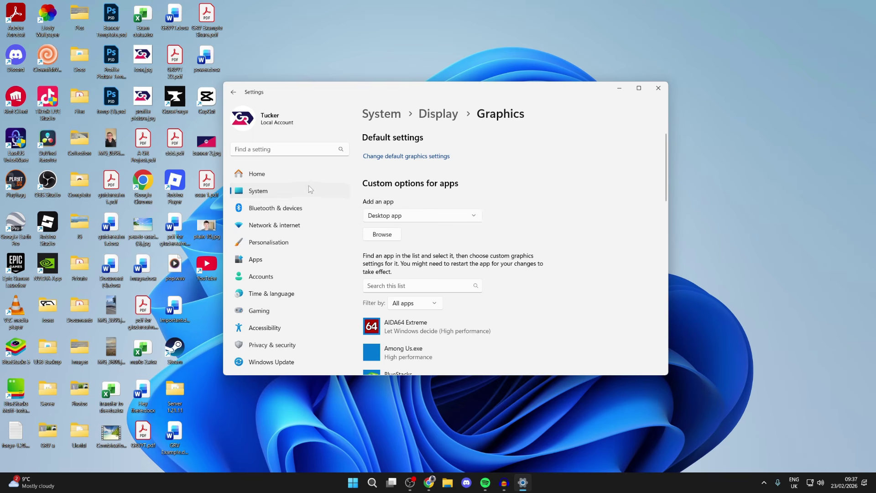
Close Settings and reopen the Graphics page by way of the desktop's Display settings.
click(657, 89)
right_click(485, 156)
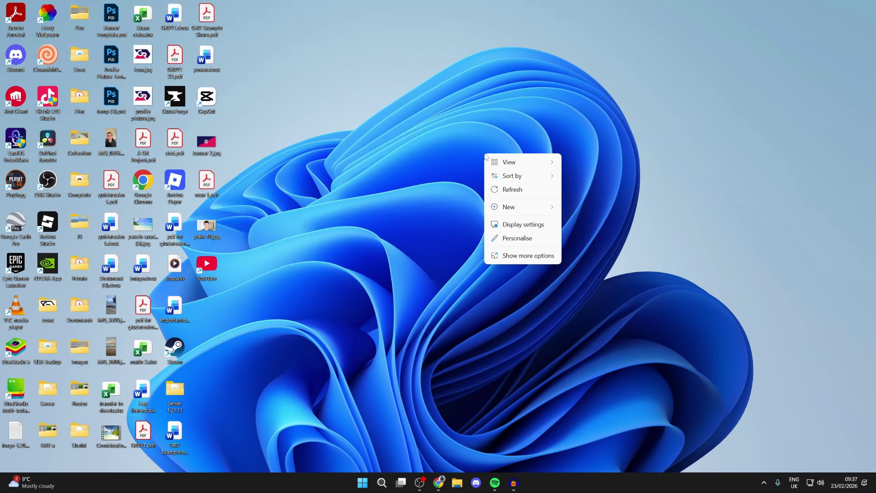
click(519, 225)
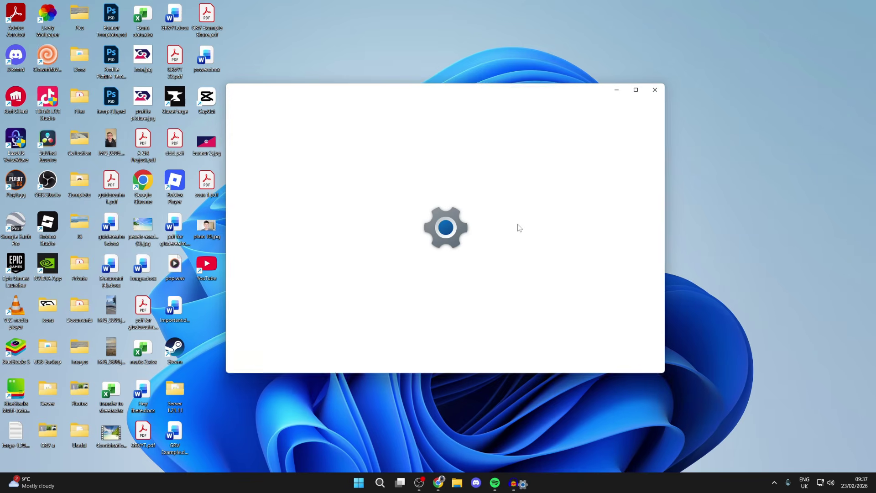
scroll(518, 226, down, 4)
scroll(517, 227, down, 5)
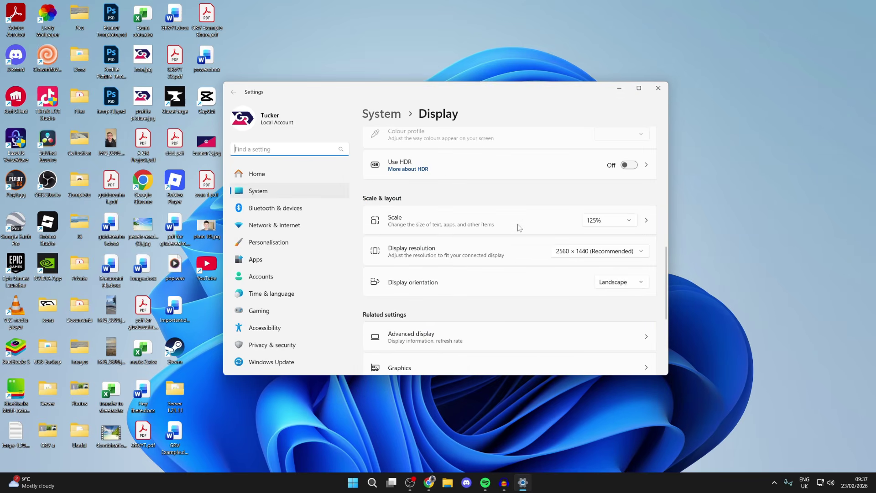
click(452, 294)
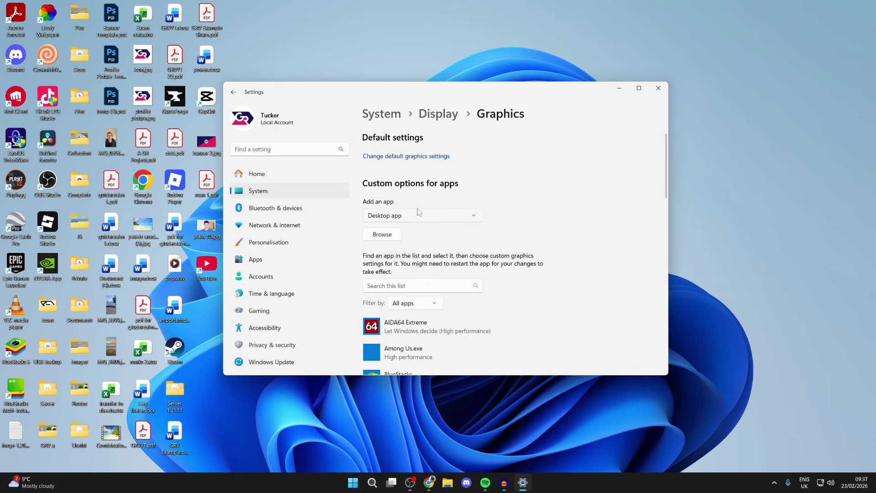
Look over the custom app list, keep Desktop app as the type to add, and open the file picker.
scroll(411, 210, down, 3)
scroll(386, 211, down, 1)
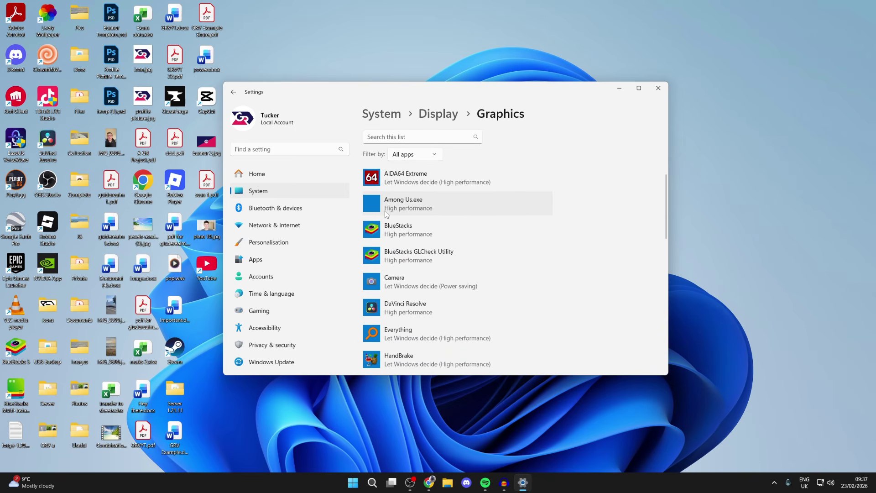
scroll(386, 210, up, 4)
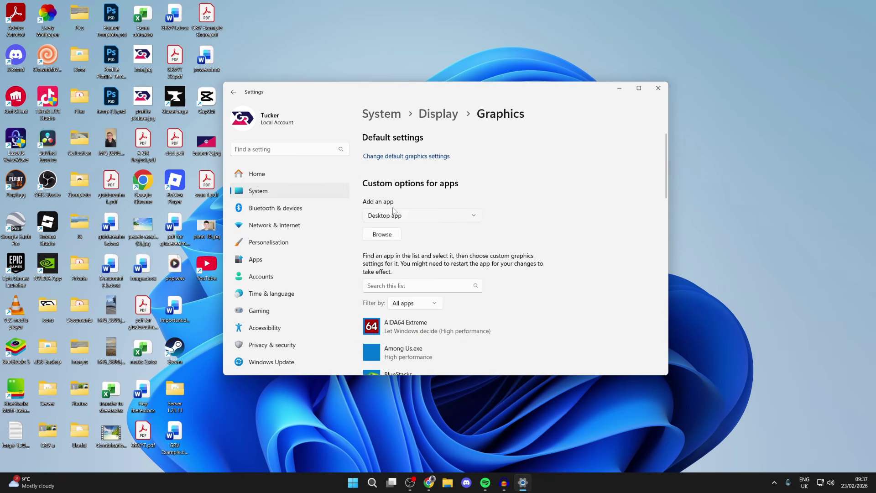
scroll(395, 214, down, 3)
scroll(415, 273, up, 1)
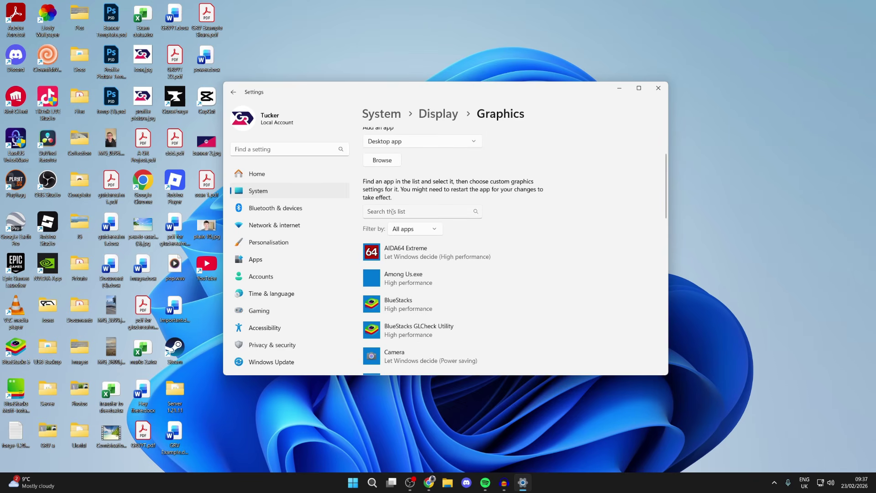
scroll(392, 215, up, 2)
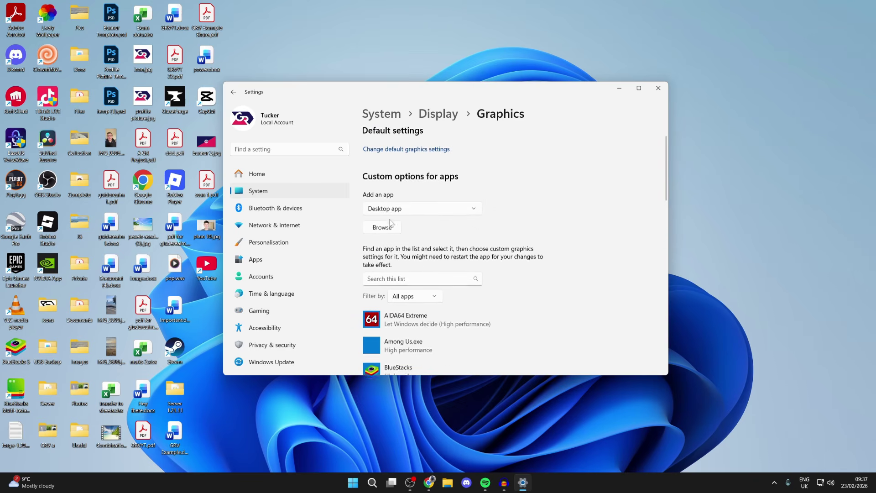
click(391, 218)
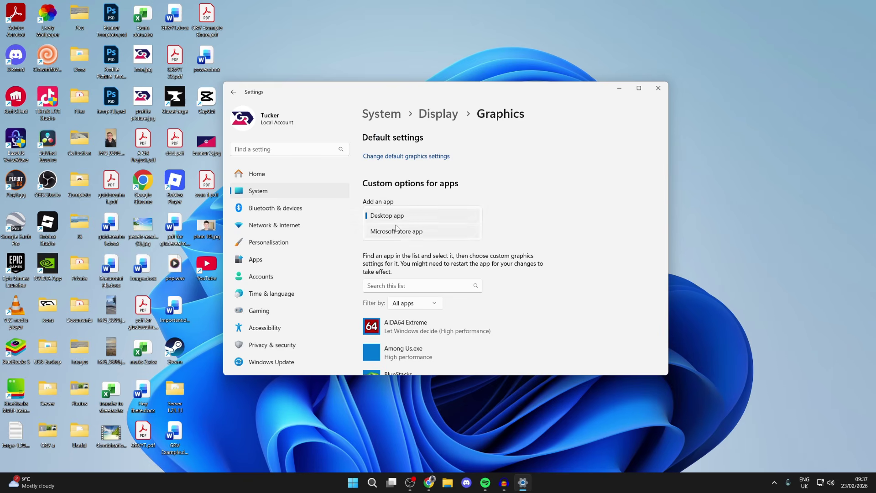
click(389, 218)
click(382, 234)
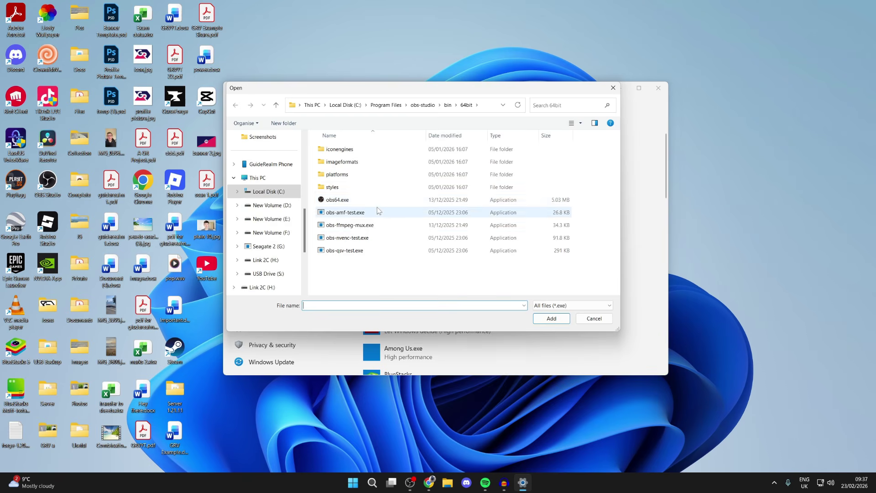
Select obs64.exe, browse back to Program Files and Local Disk (C:), and dismiss the file picker without adding an app.
click(359, 201)
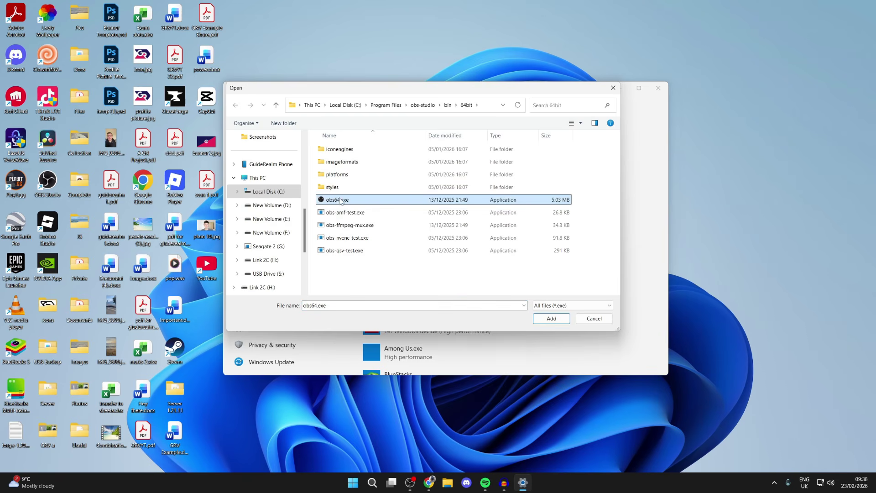
click(378, 107)
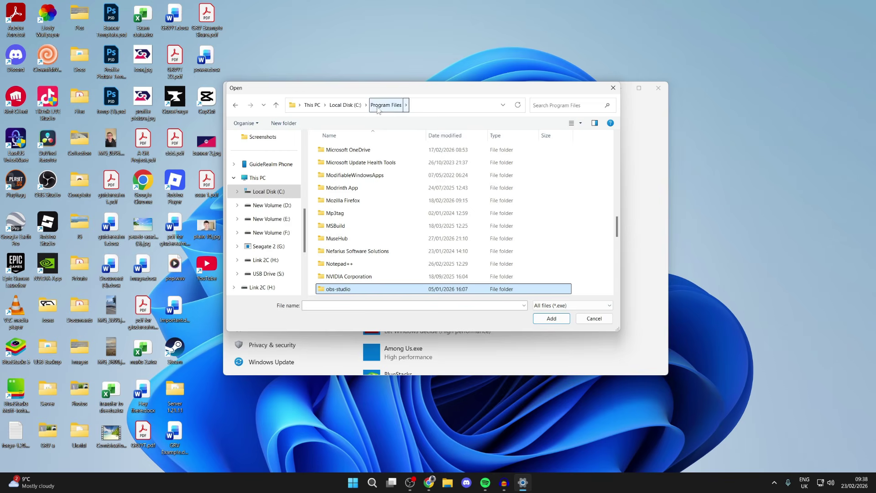
click(346, 105)
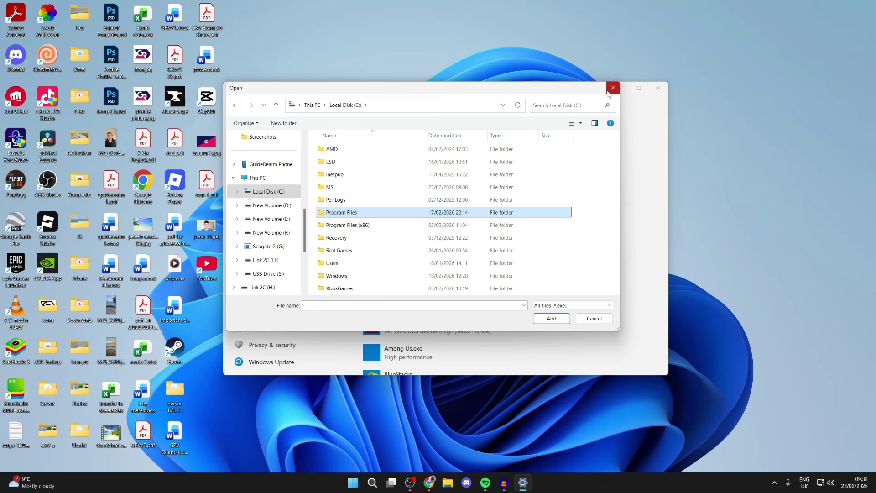
click(613, 88)
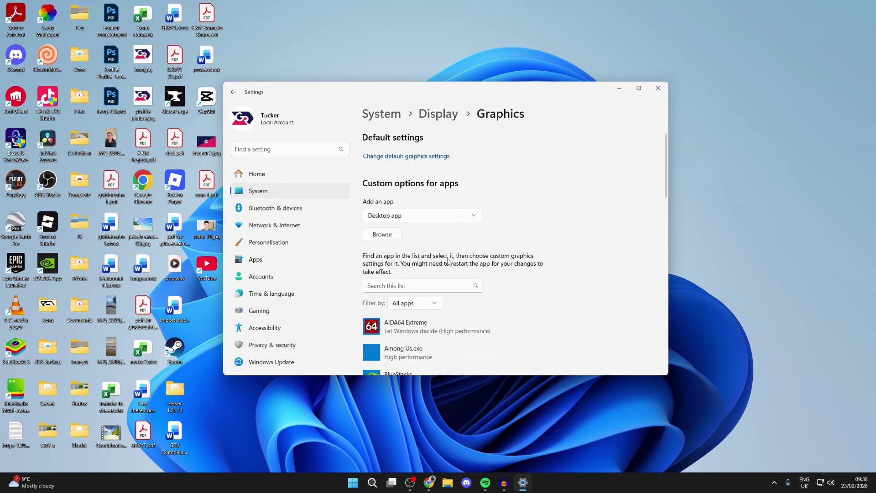
Set the graphics preference of cs2.exe to High performance and save it.
scroll(459, 255, down, 2)
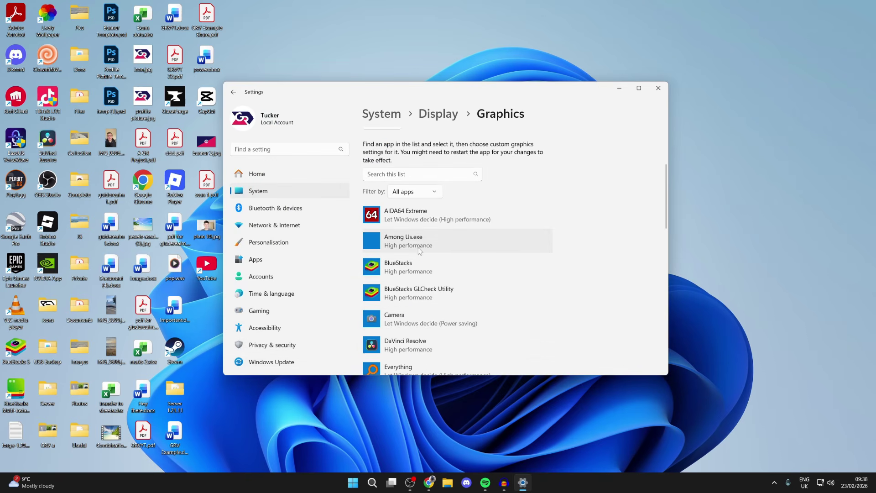
scroll(418, 248, down, 2)
scroll(401, 230, down, 2)
scroll(410, 209, down, 1)
scroll(421, 226, down, 2)
scroll(421, 226, down, 3)
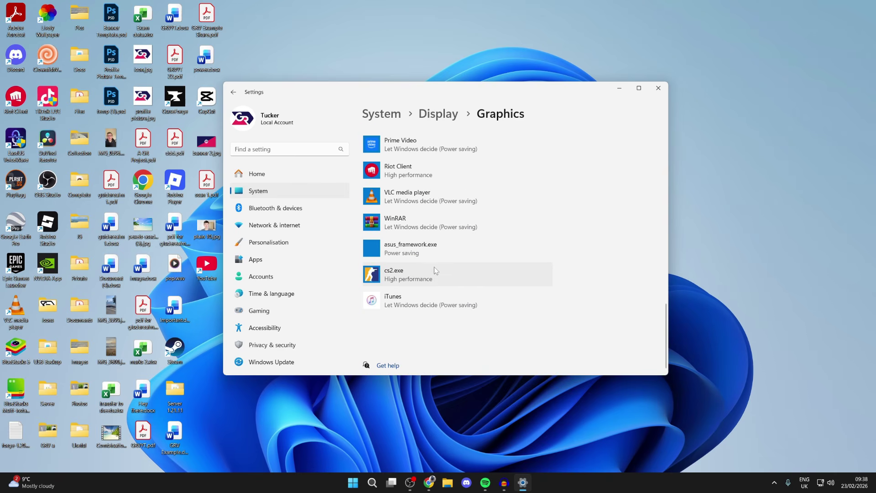
scroll(439, 285, up, 1)
click(426, 310)
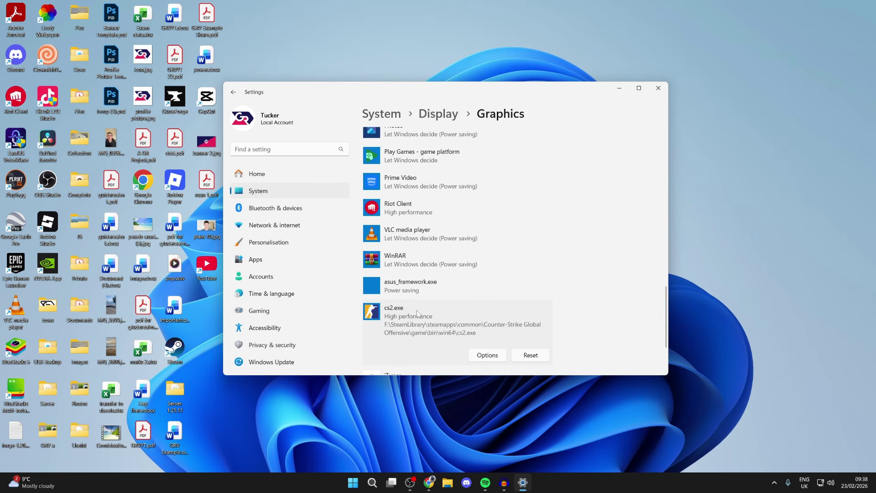
scroll(468, 308, down, 2)
click(487, 280)
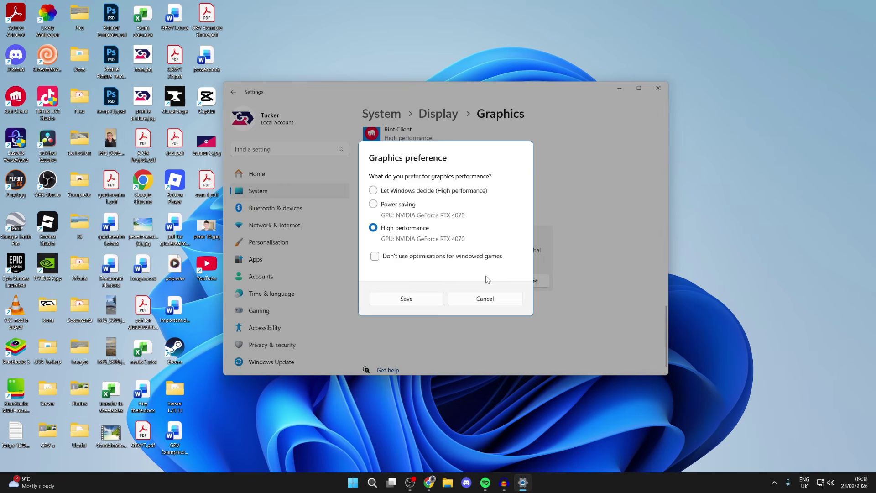
click(408, 234)
click(407, 206)
click(420, 229)
click(411, 301)
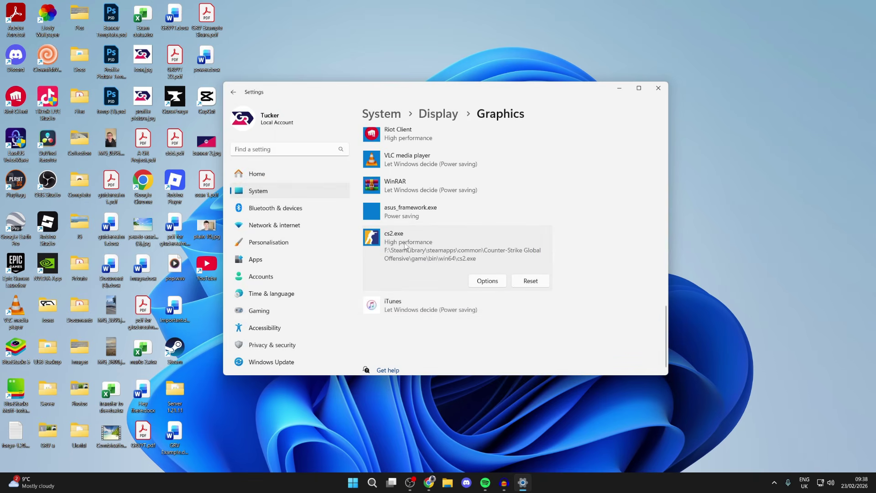
Reopen the graphics preference of cs2.exe, save it with High performance selected, and close Settings.
click(484, 282)
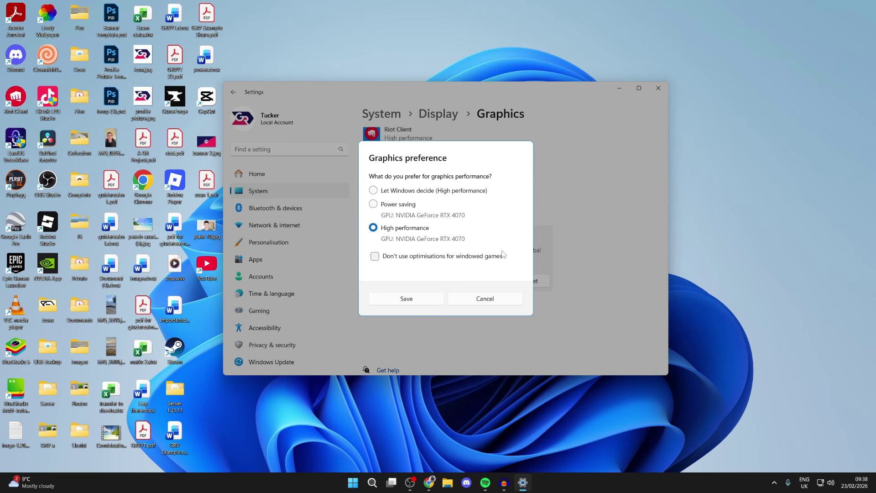
click(420, 301)
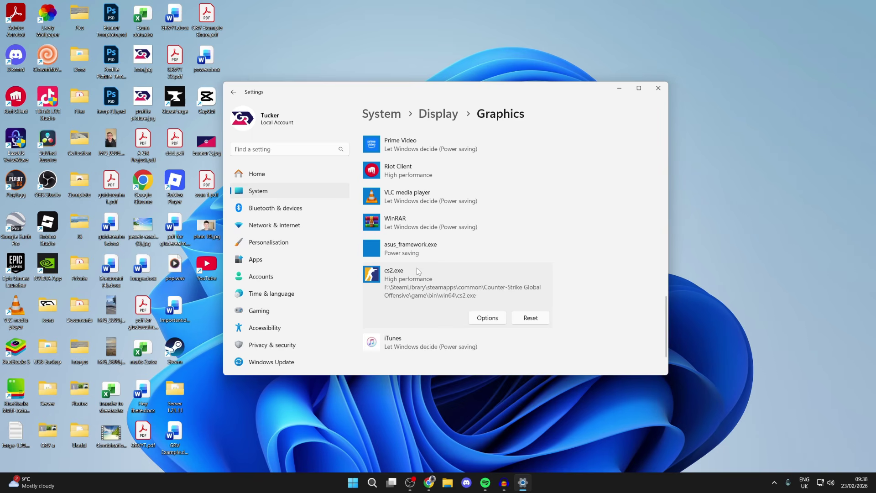
scroll(423, 262, up, 4)
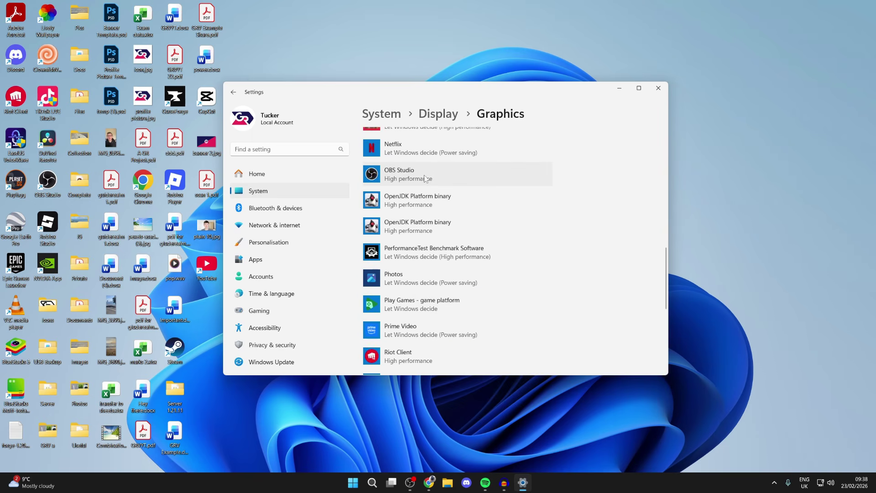
click(658, 88)
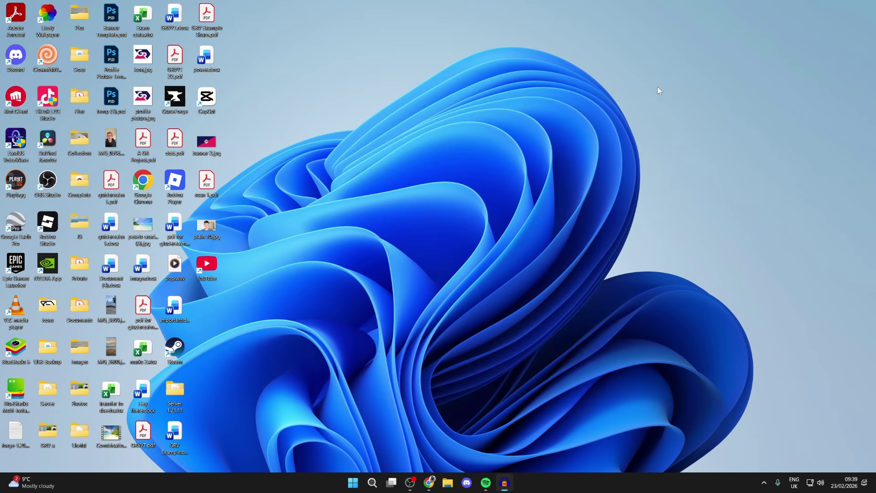